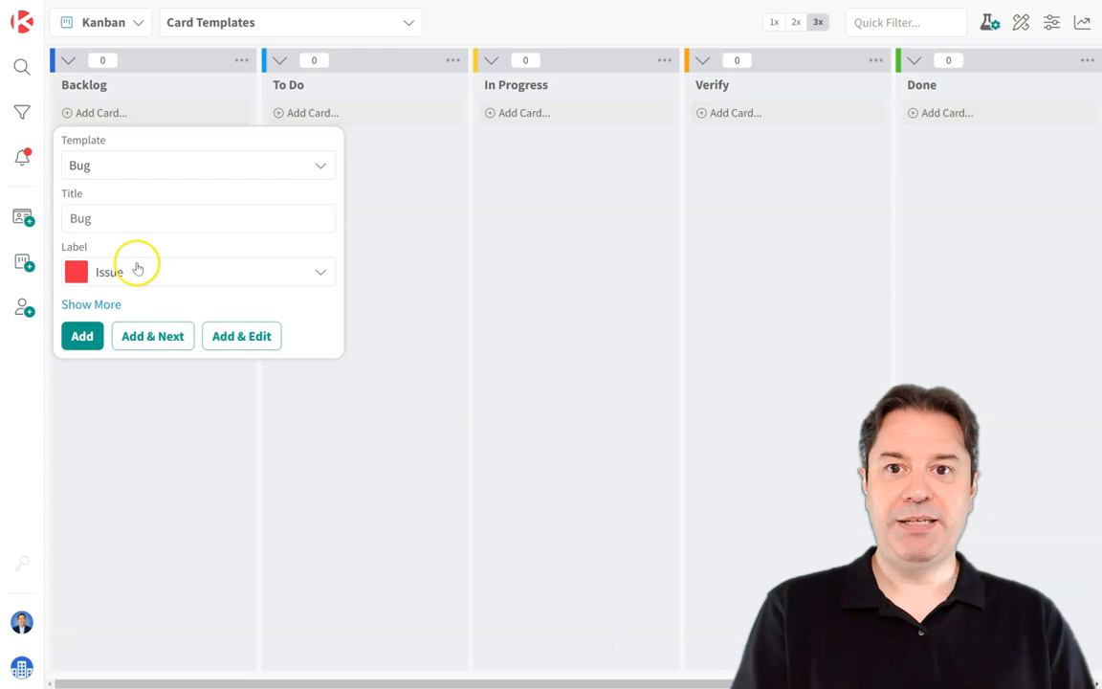
Step: Add a card from the Bug template to Backlog, review its description and task checklist, and close it
left_click(243, 338)
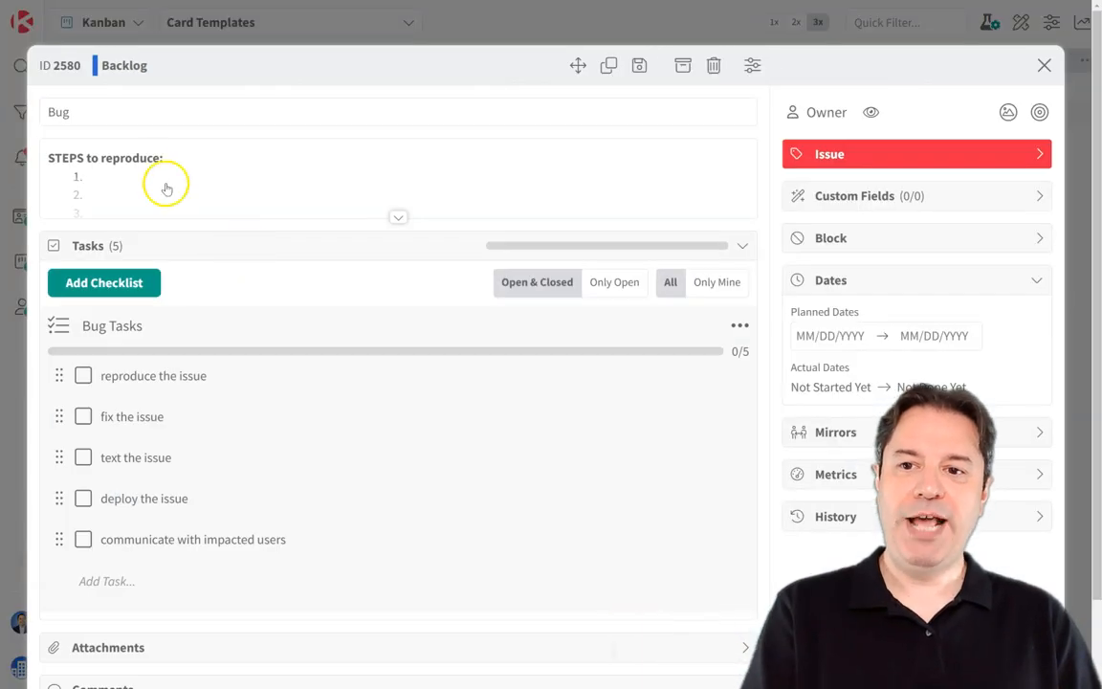
left_click(168, 188)
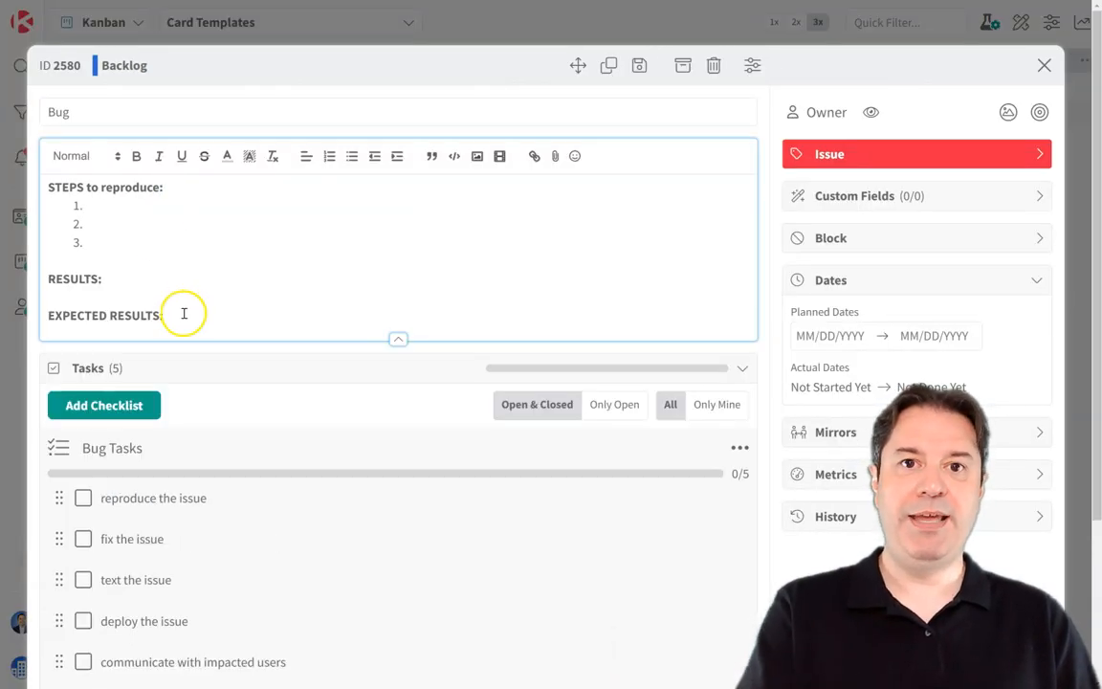
scroll(180, 312, "down", 3)
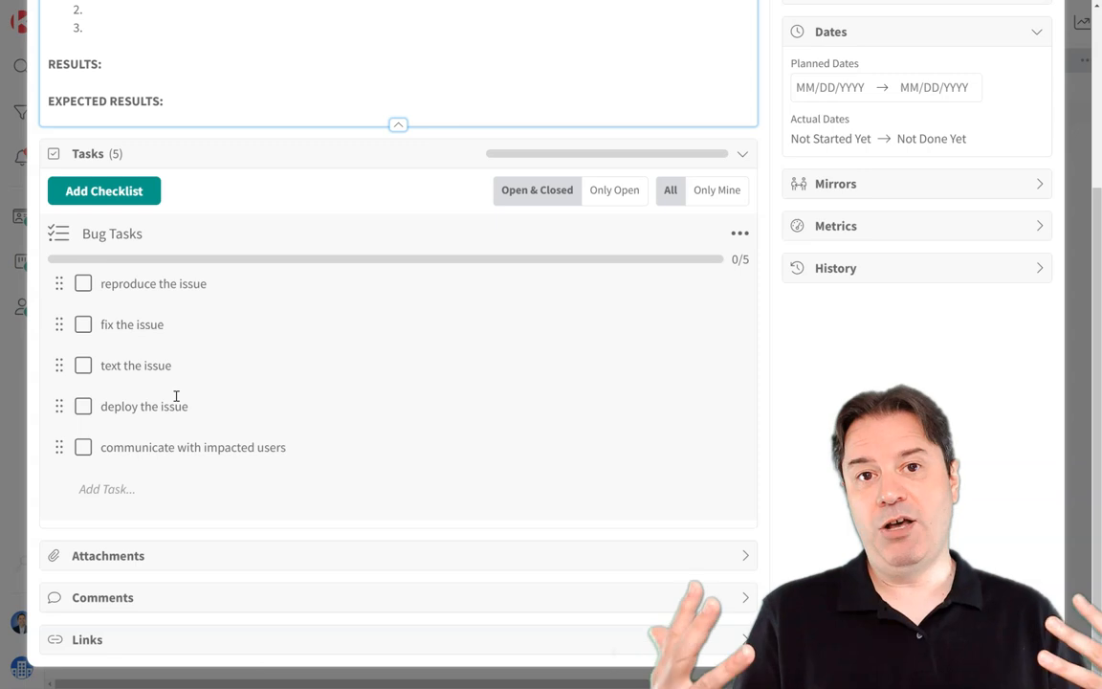
scroll(202, 365, "up", 3)
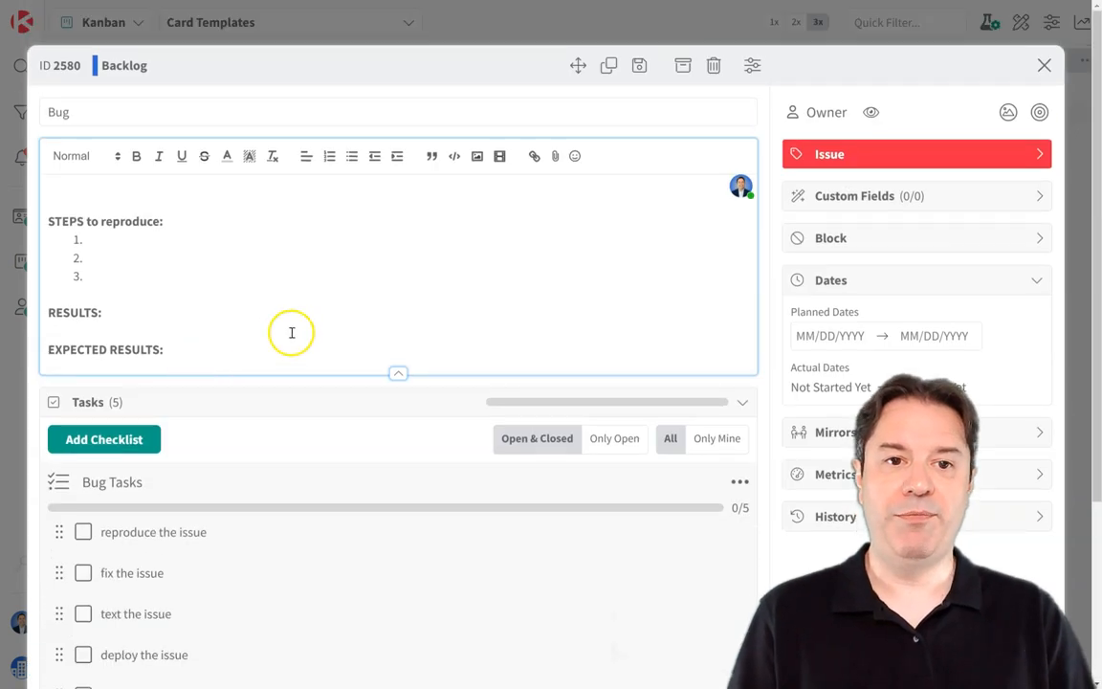
left_click(1045, 67)
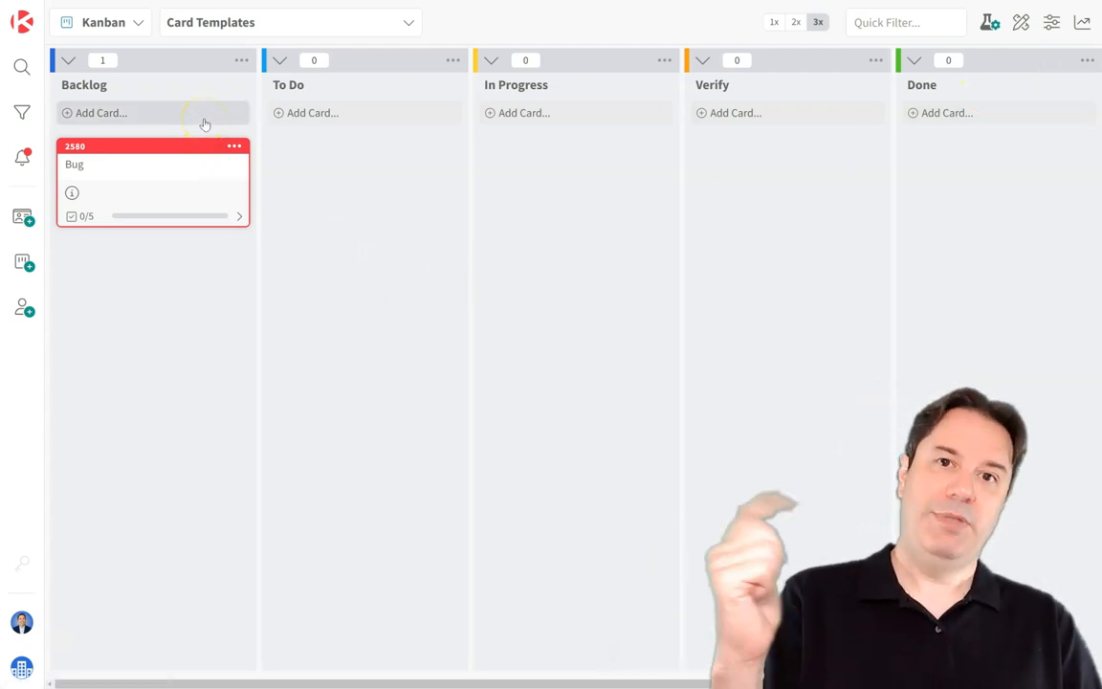
Step: Add a card titled Story to To Do with the description "AS A role (WHO), I CAN activity (WHAT), SO THAT value (WHY)."
left_click(400, 118)
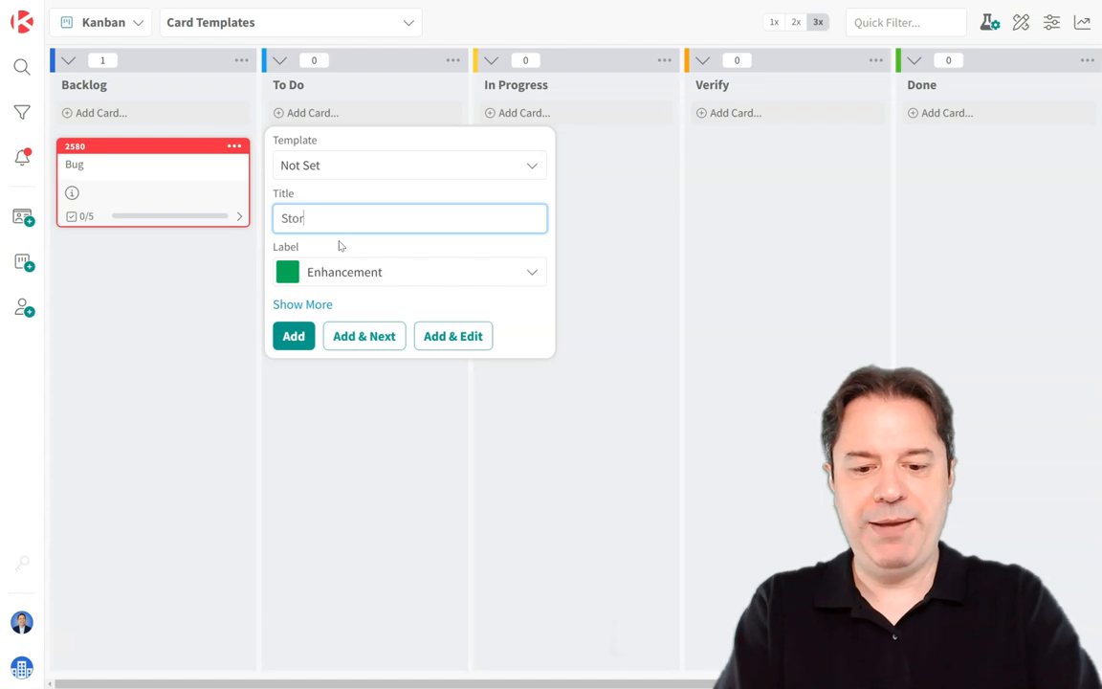
left_click(462, 337)
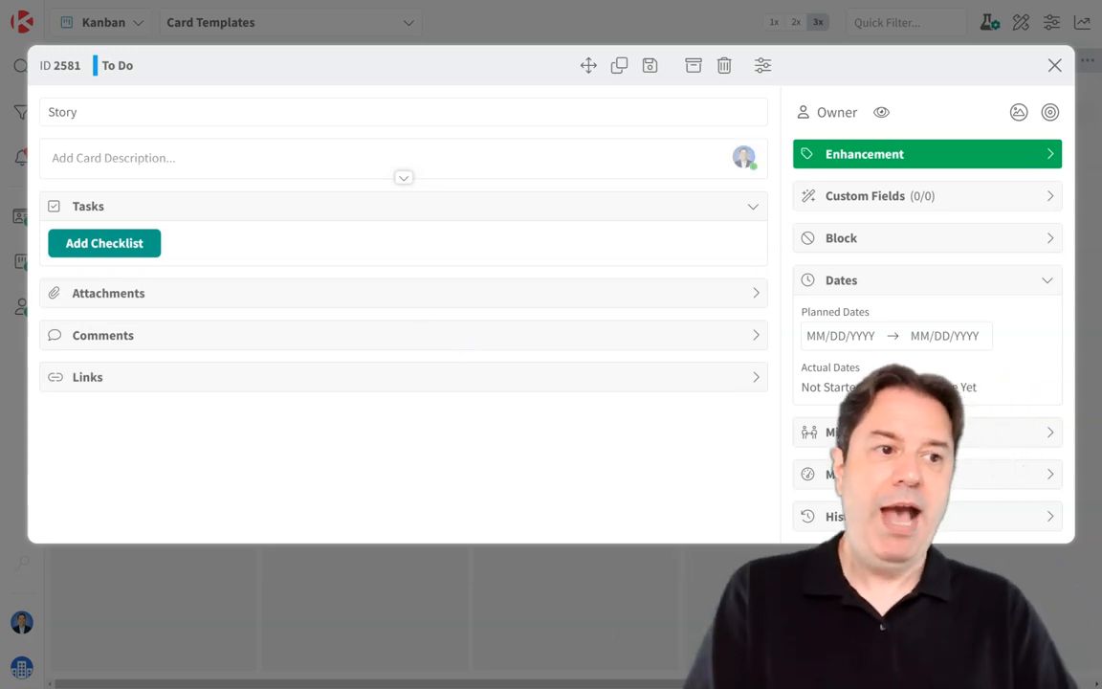
left_click(227, 158)
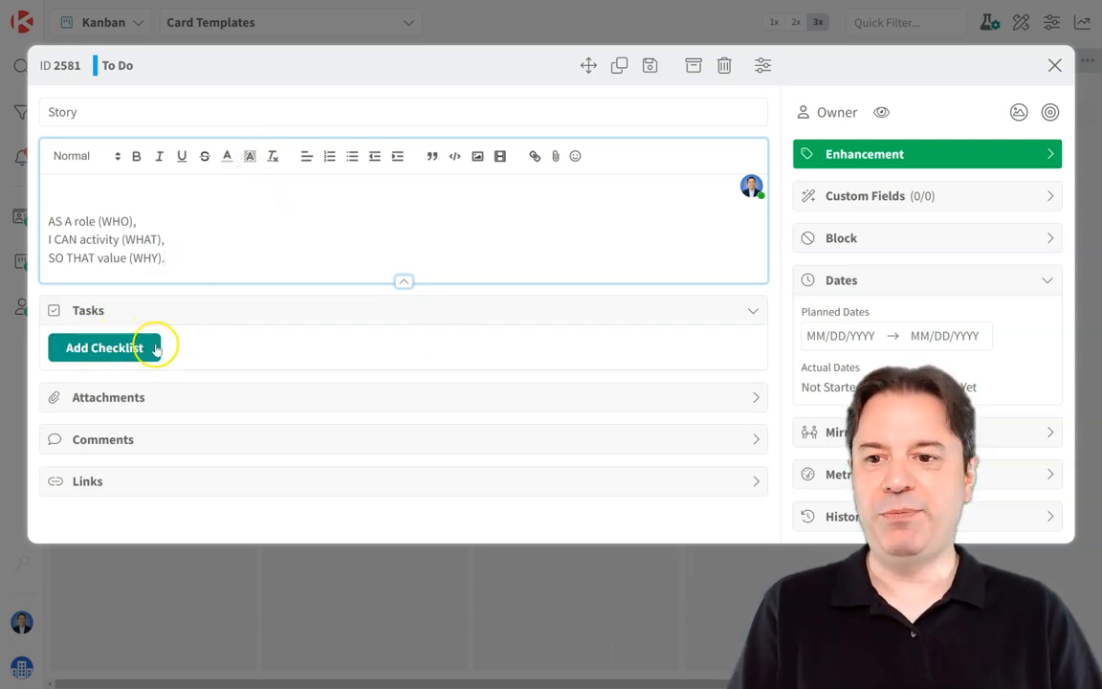
Step: Add an "Acceptance Criteria" checklist containing the task "GIVEN beginning state, WHEN specific action, THEN testable outcome."
left_click(113, 349)
type("Acceptance Criteria")
left_click(78, 468)
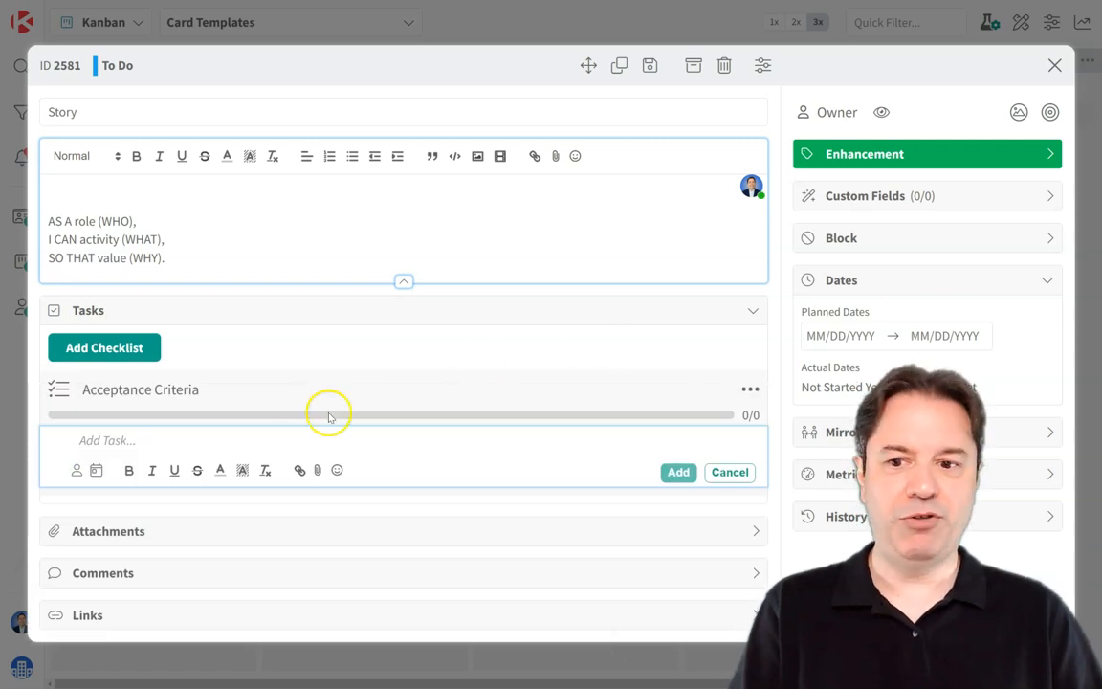
left_click(216, 438)
type("GIVEN beginning state, WHEN specific action, THEN testable outcome.")
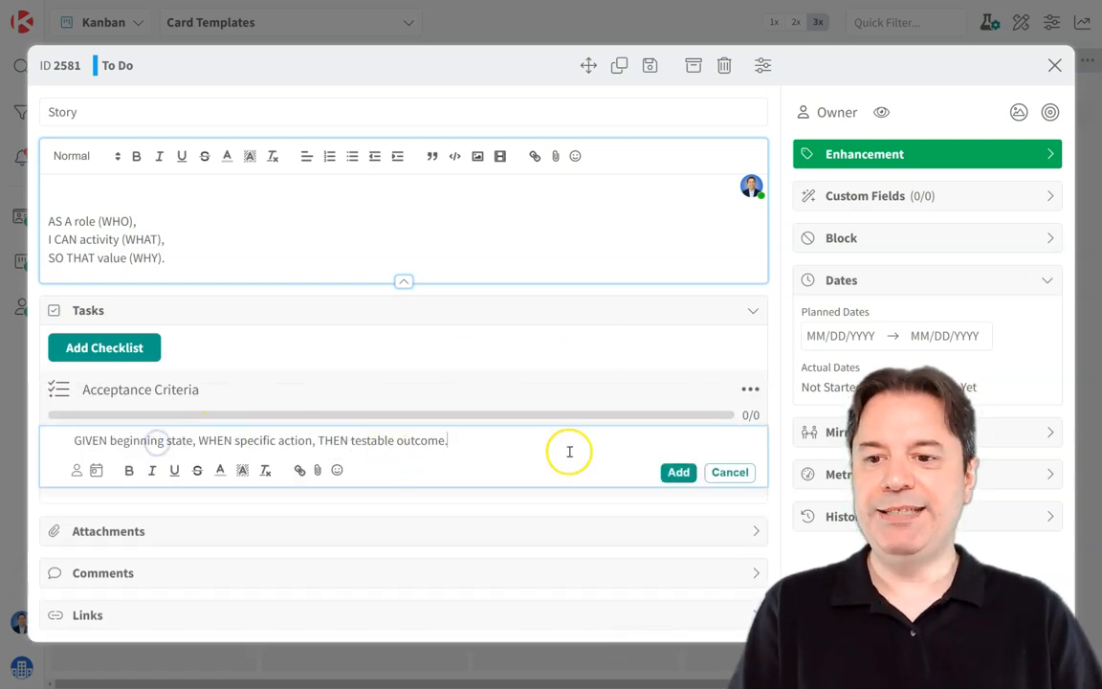
left_click(677, 471)
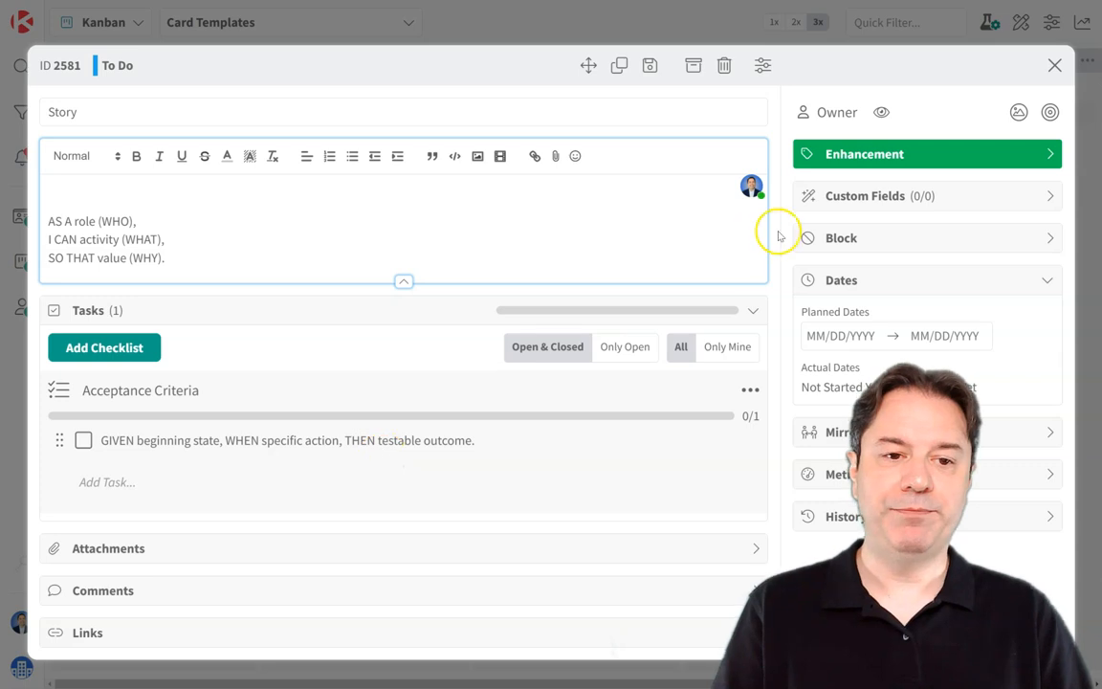
Step: Save the Story card as a template titled Story, including all of the available card elements
left_click(649, 67)
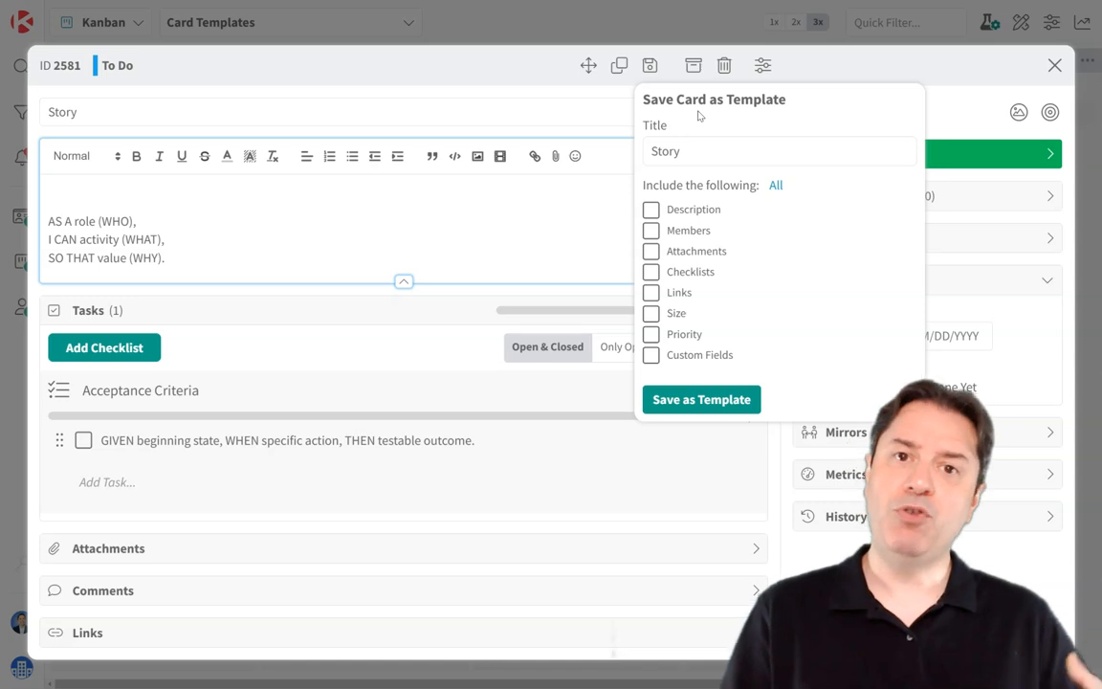
left_click(775, 185)
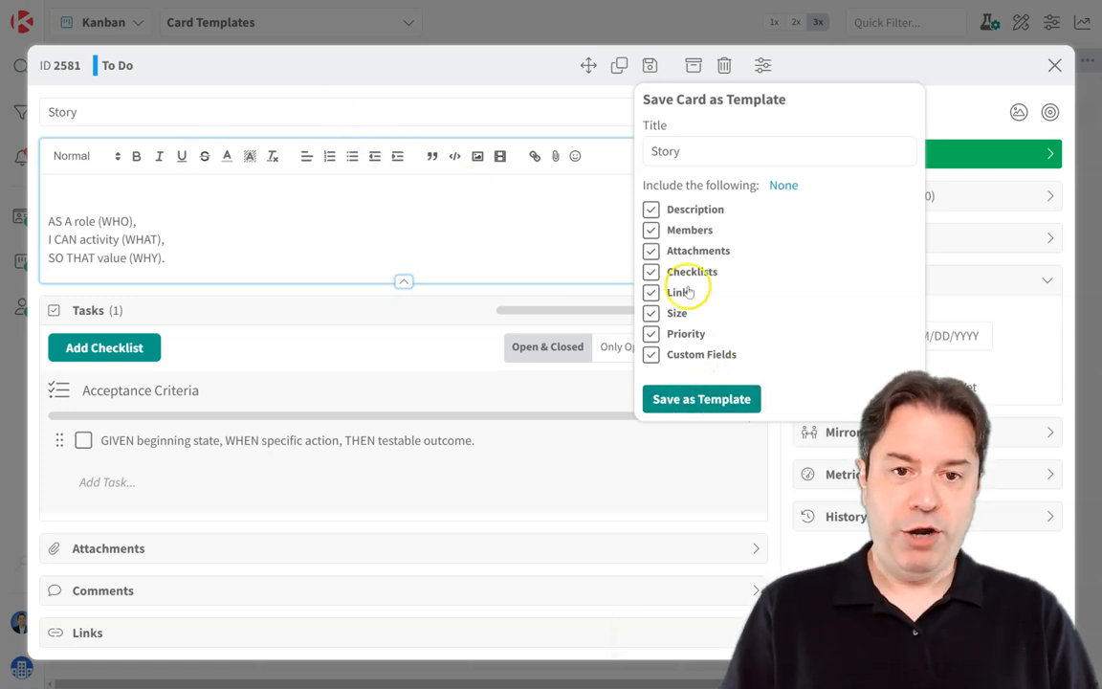
left_click(684, 403)
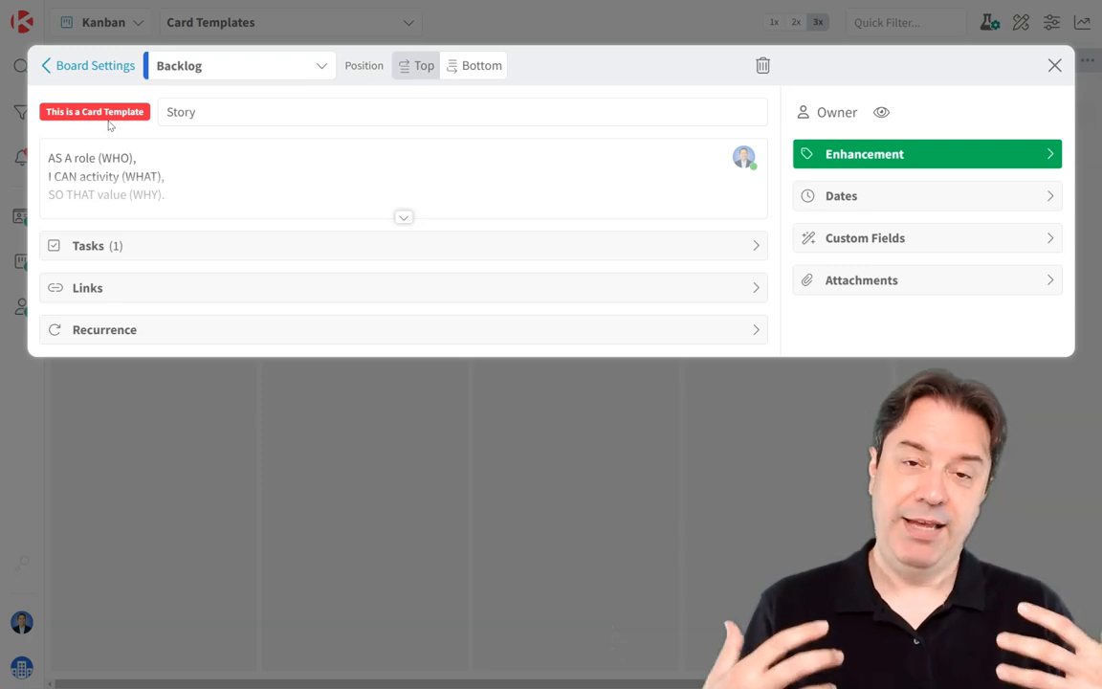
Step: Expand the Story template's description and tasks, and assign an owner to the template
left_click(170, 179)
left_click(144, 314)
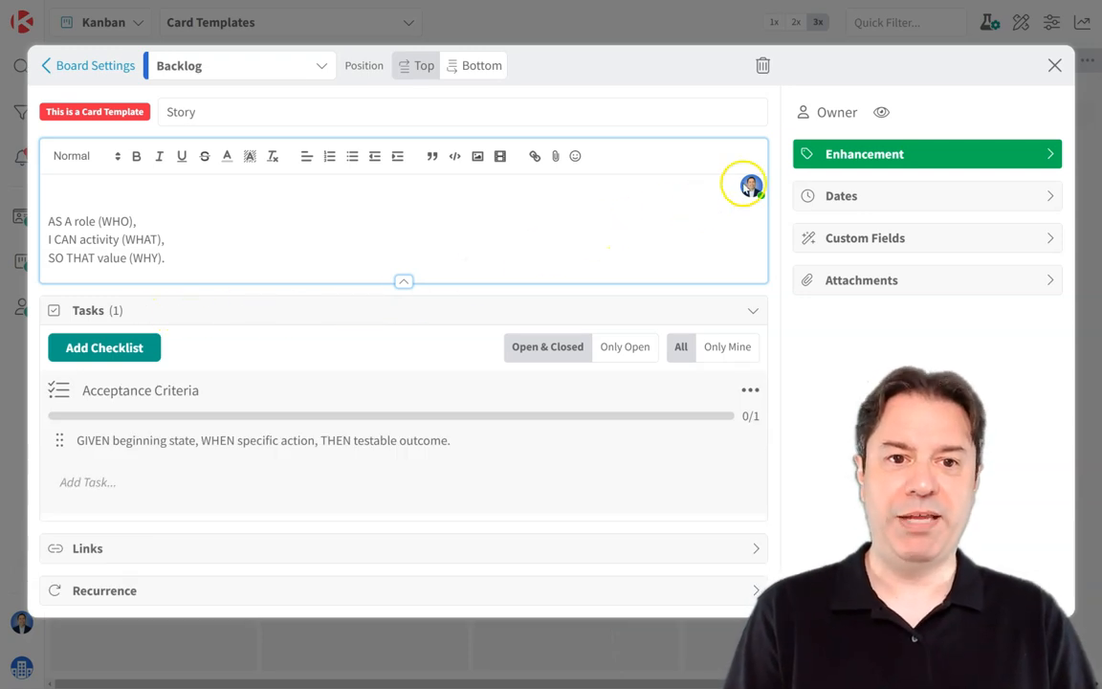
left_click(825, 112)
left_click(852, 209)
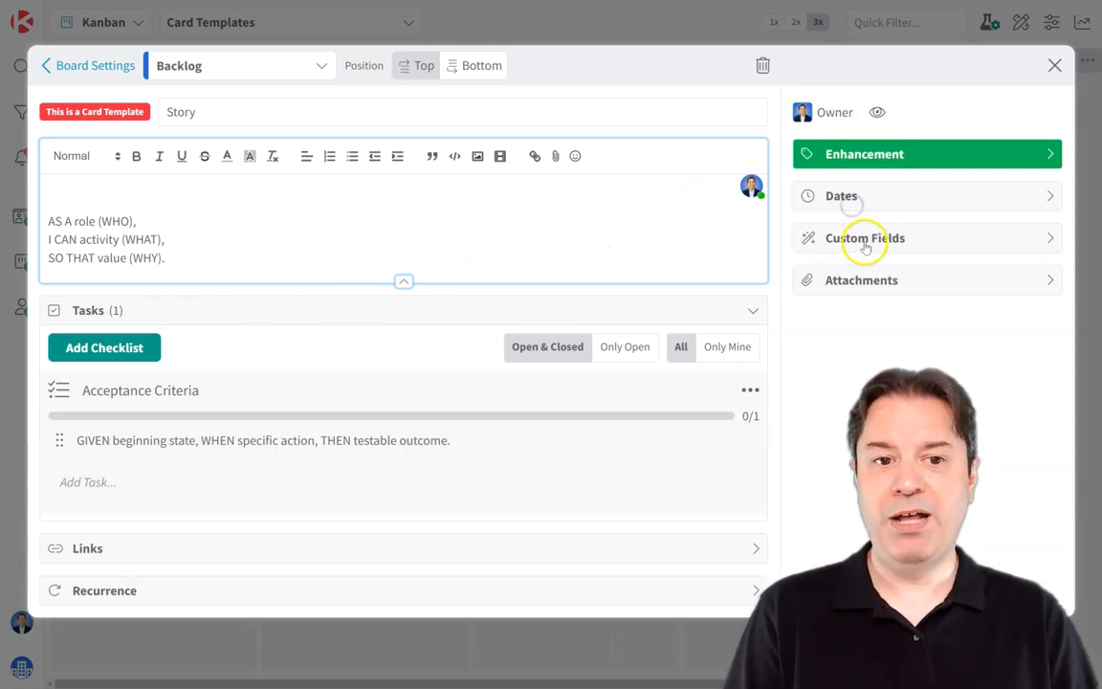
Step: Set the Story template's start date to 1 day and its end date to 5 days
left_click(882, 203)
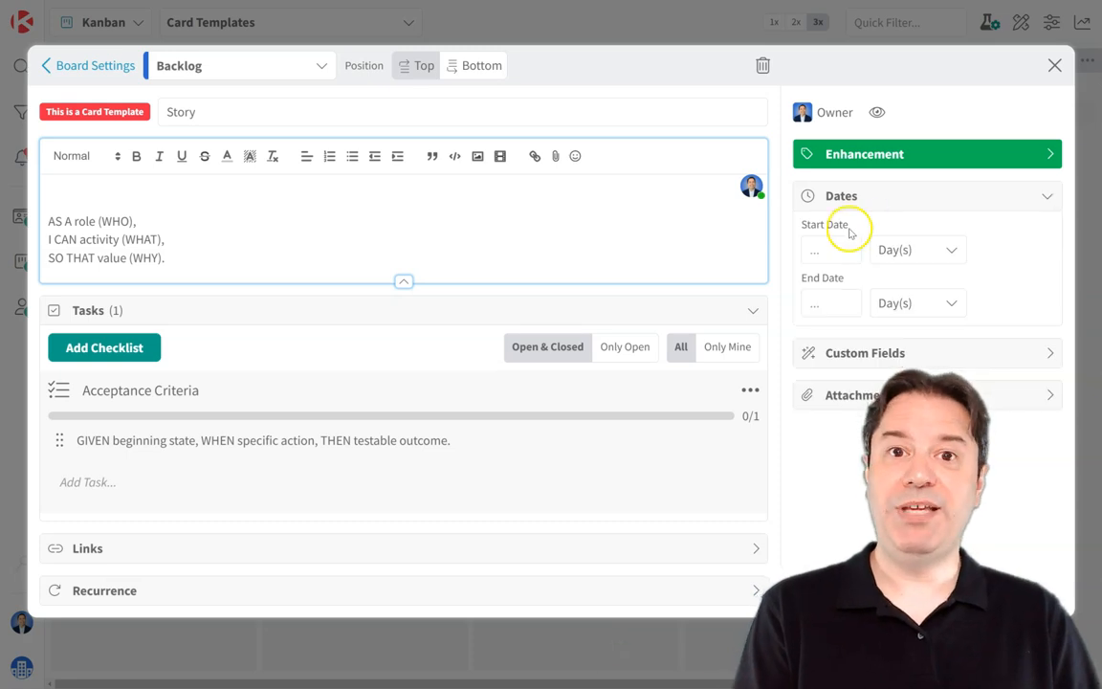
left_click(826, 249)
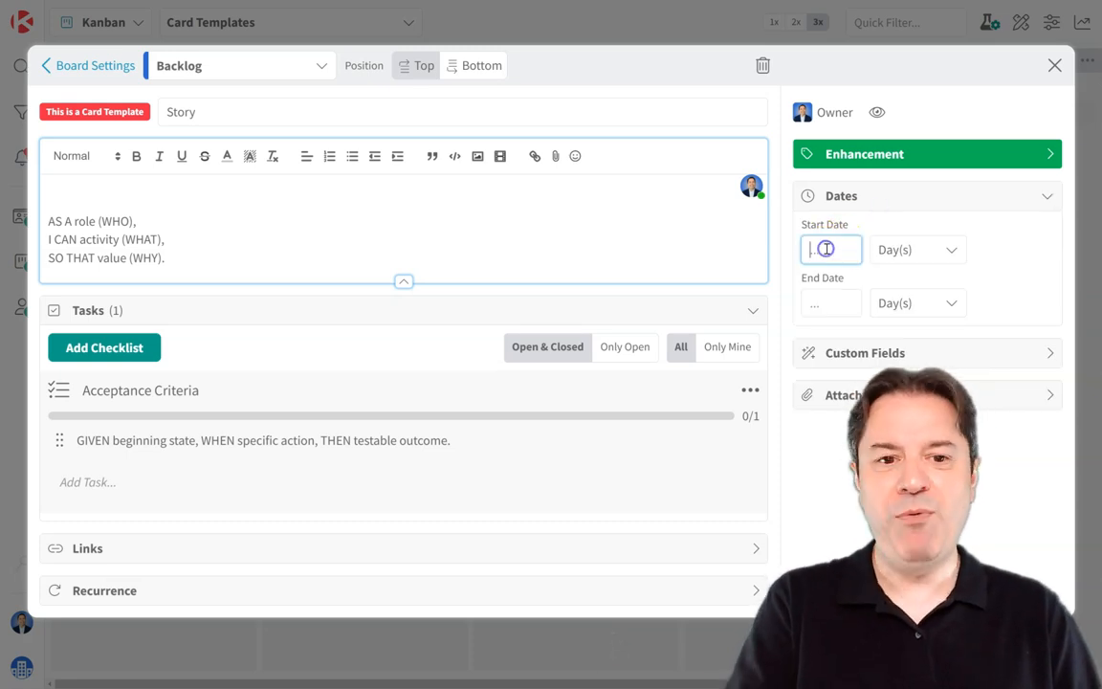
left_click(829, 302)
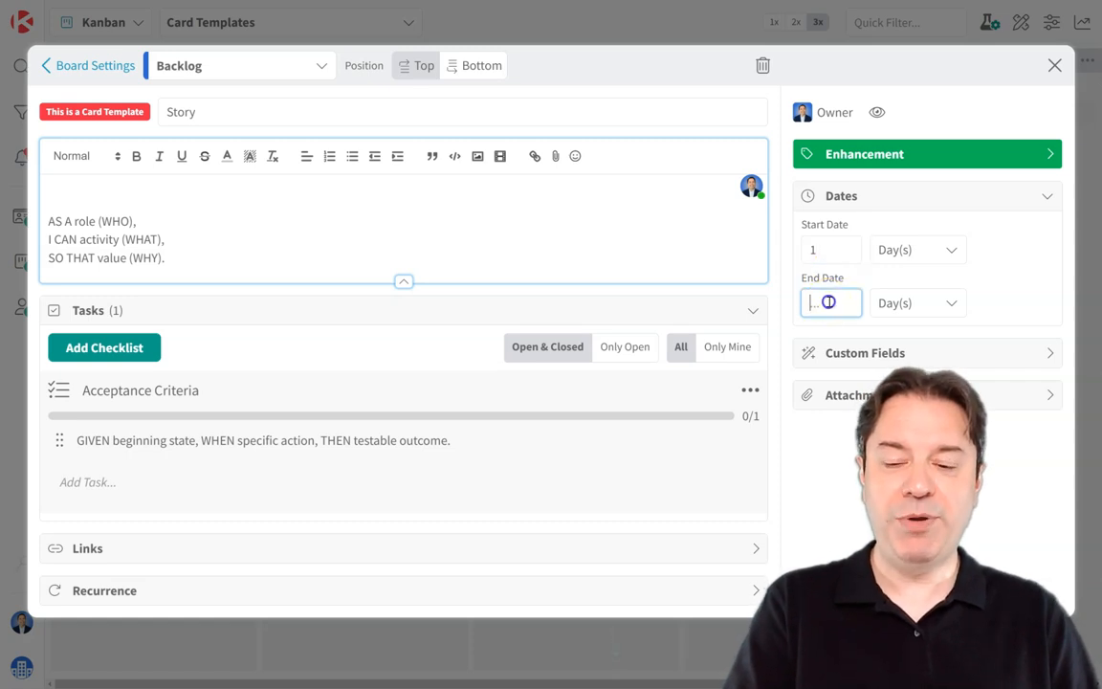
type("5")
left_click(1011, 277)
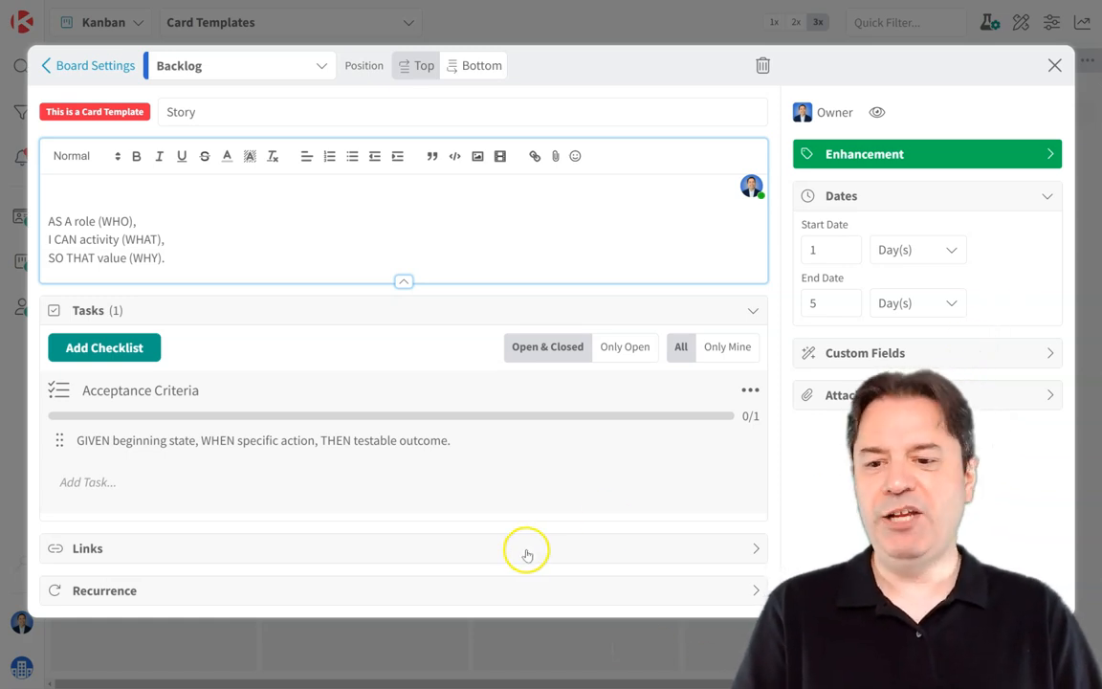
Step: Turn on recurrence for the Story template with a yearly frequency, and return to the board through the card template settings
left_click(492, 594)
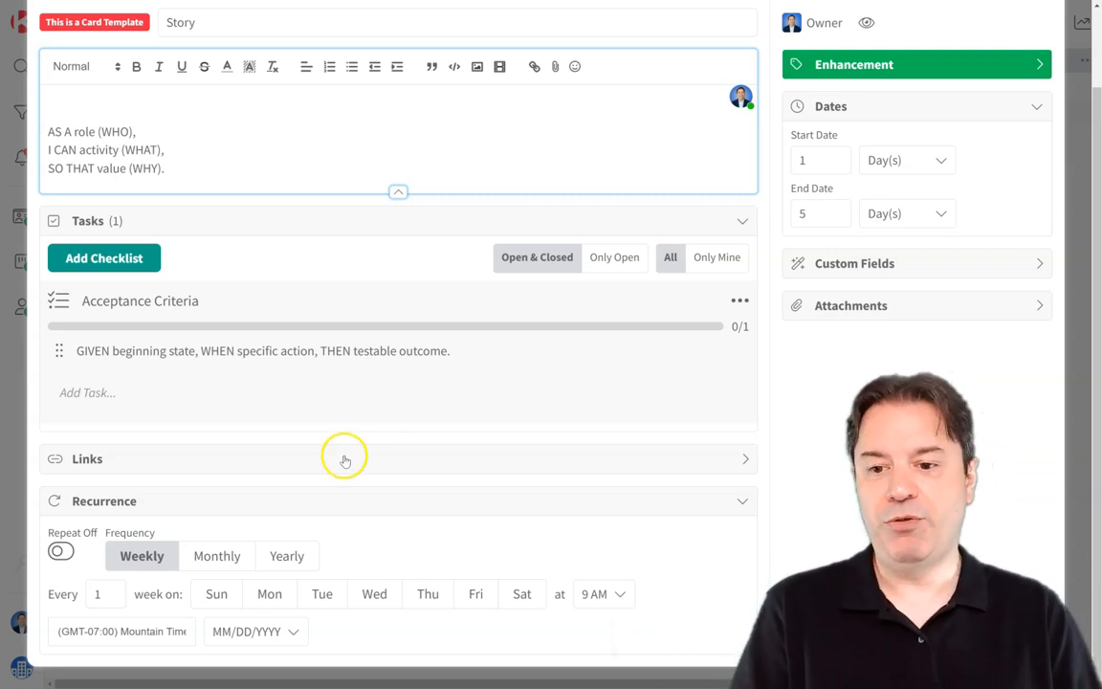
left_click(218, 556)
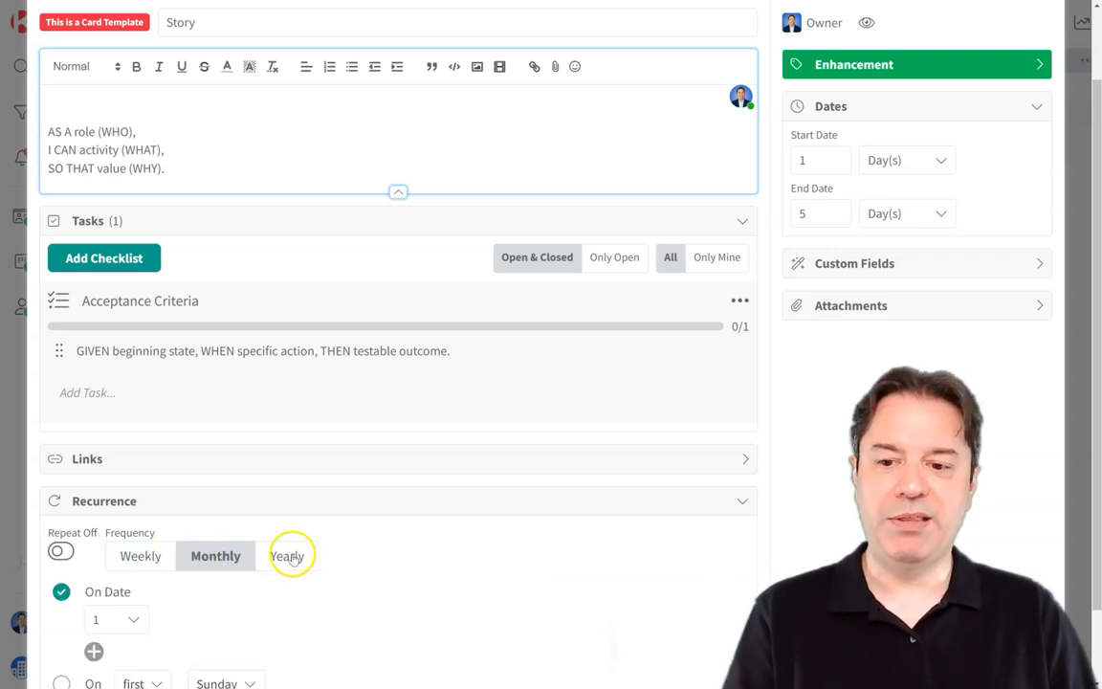
left_click(283, 557)
scroll(341, 475, "down", 1)
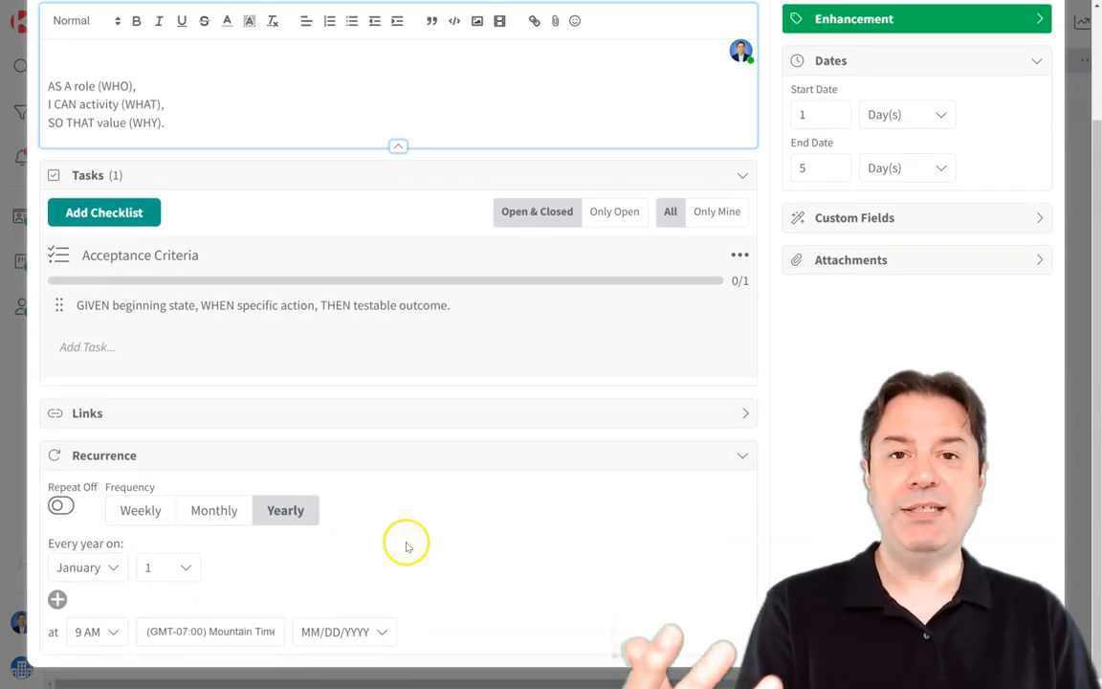
left_click(61, 507)
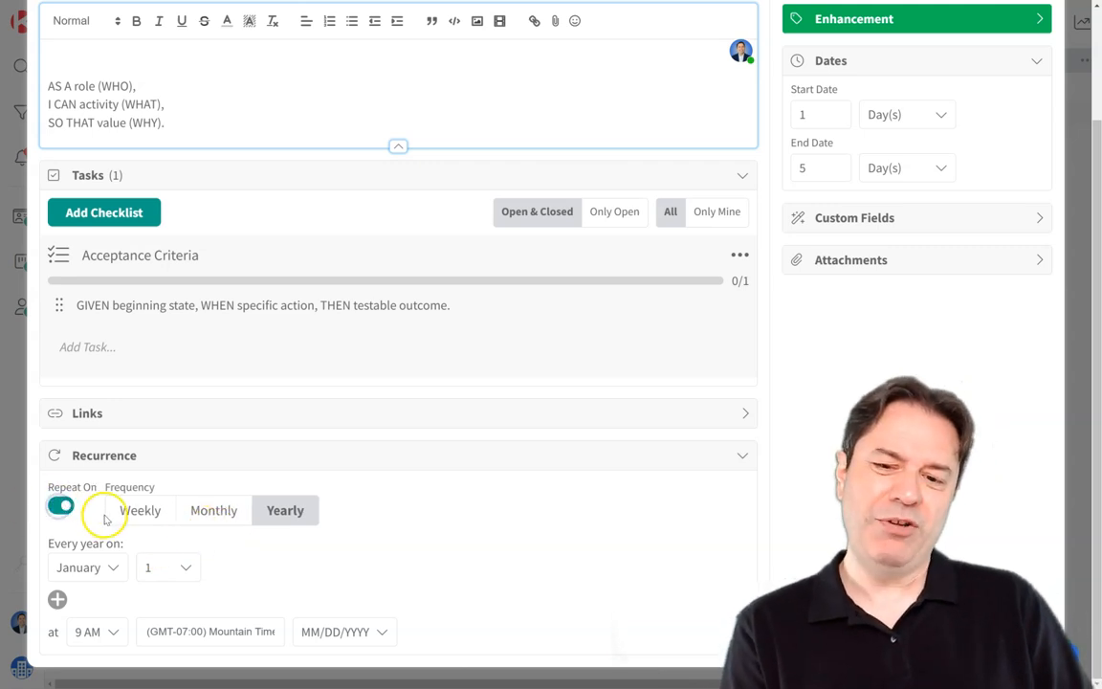
scroll(594, 418, "up", 3)
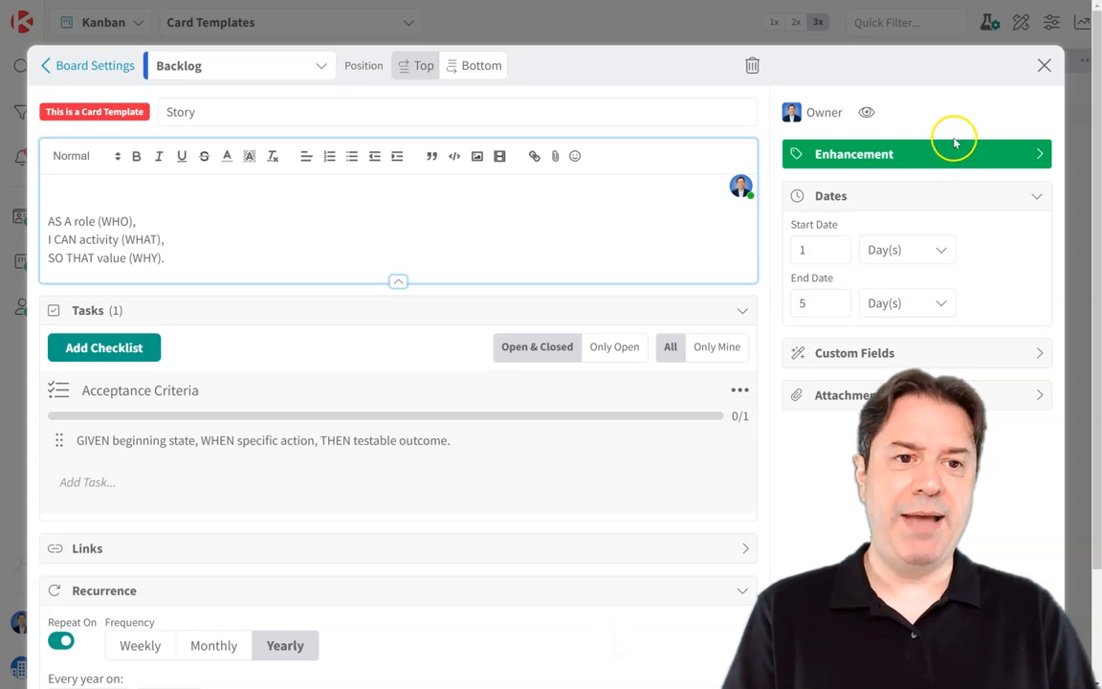
left_click(82, 67)
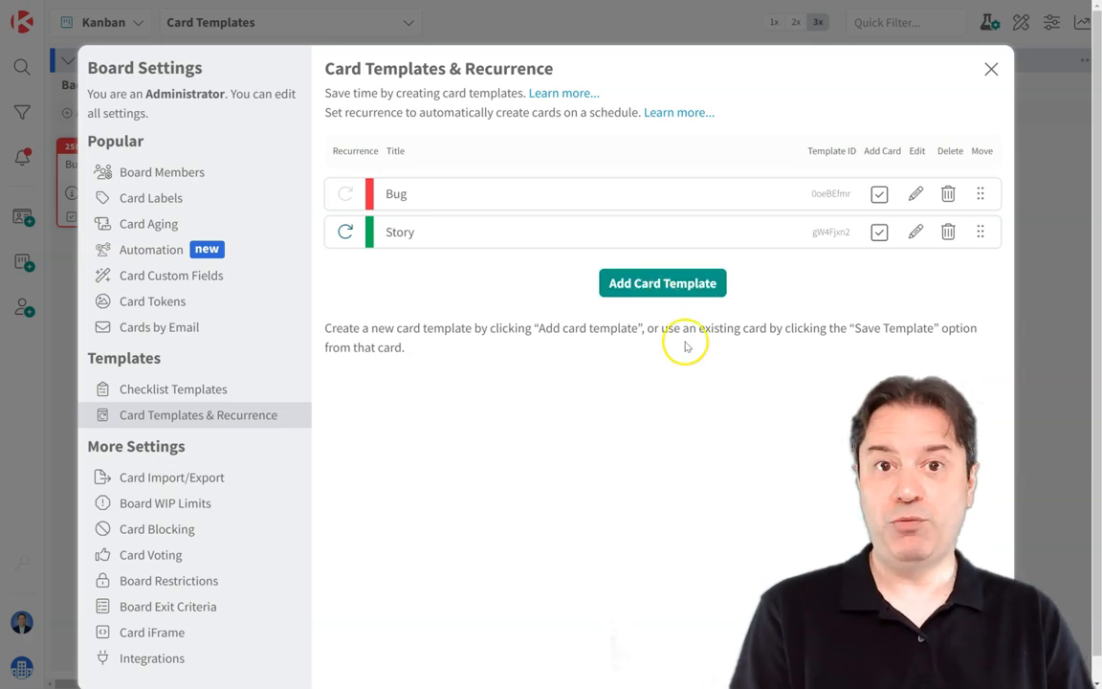
left_click(991, 69)
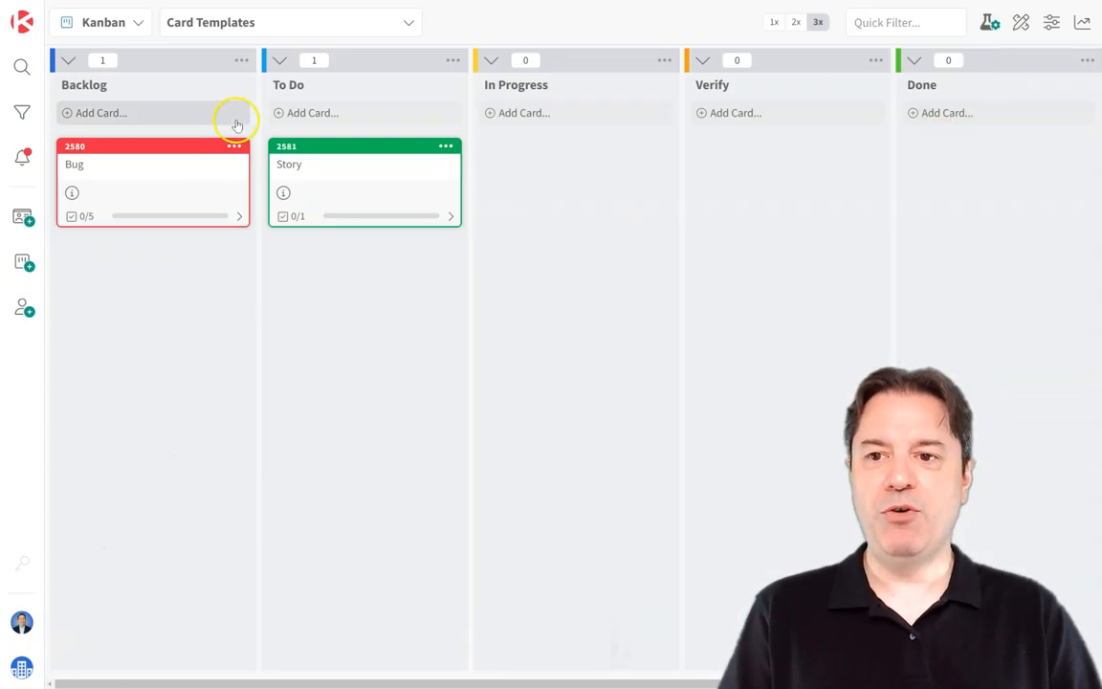
Step: Add a card from the Story template to In Progress and open it for editing with its description expanded
left_click(559, 116)
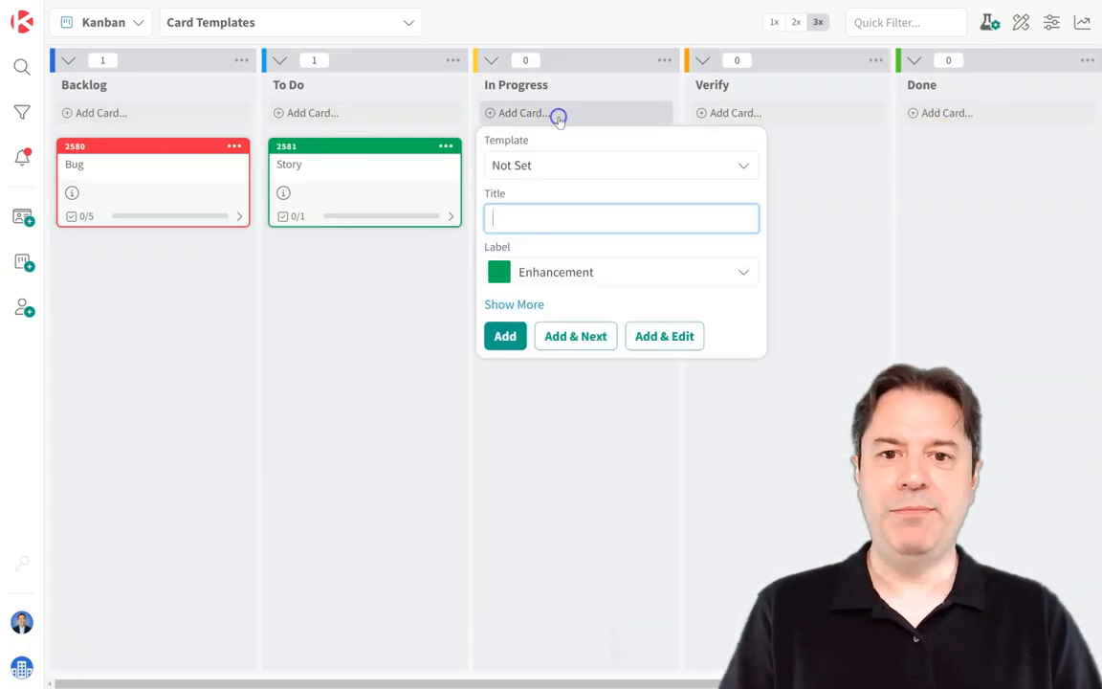
left_click(551, 166)
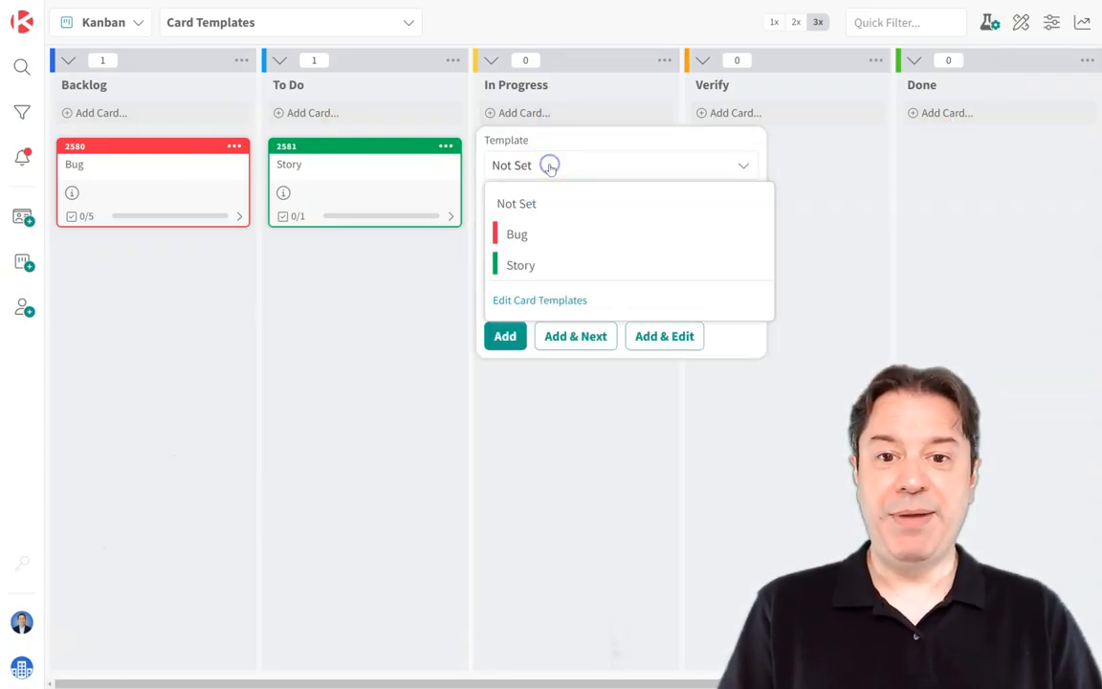
left_click(539, 267)
left_click(683, 341)
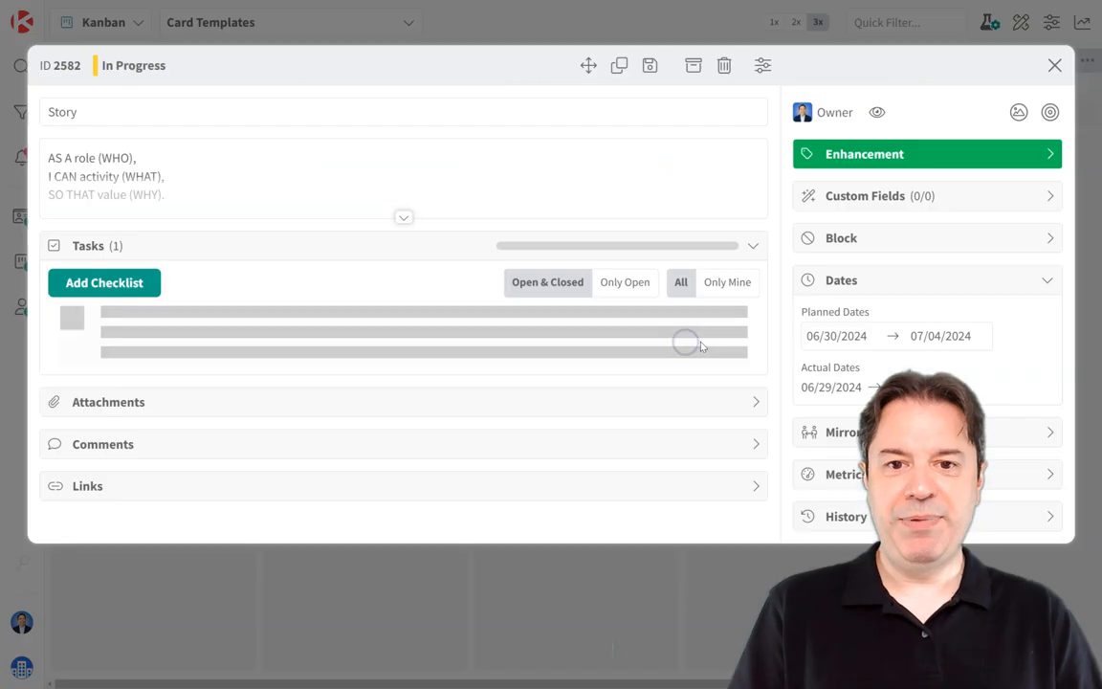
left_click(222, 183)
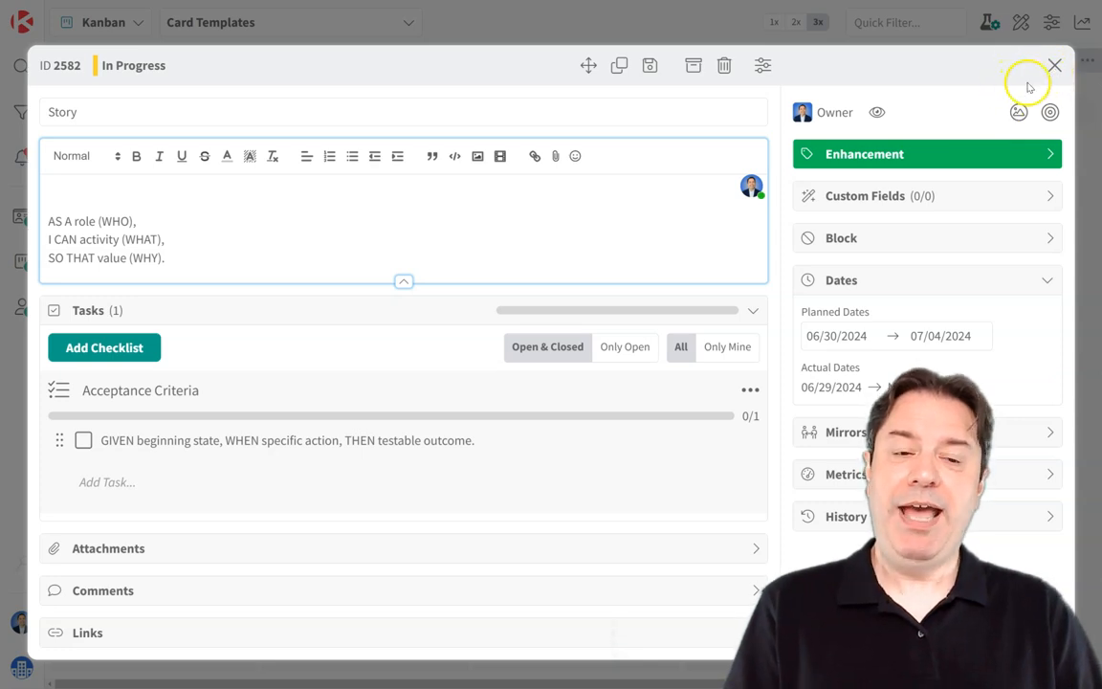
Step: Open the options for saving the In Progress Story card as a template
left_click(651, 66)
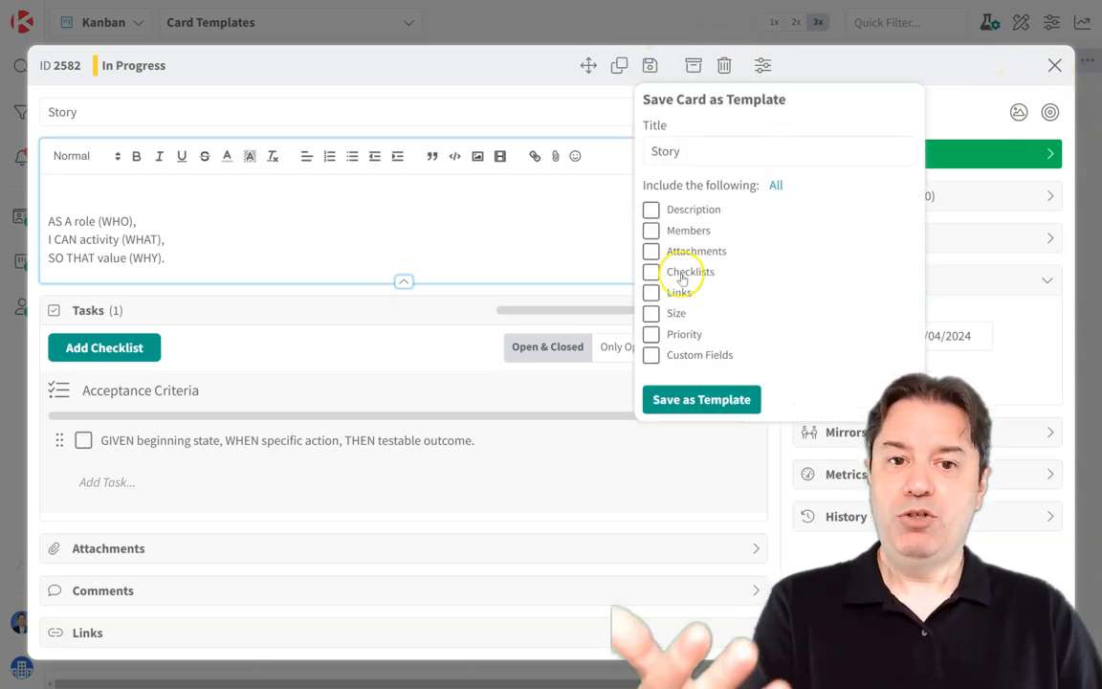